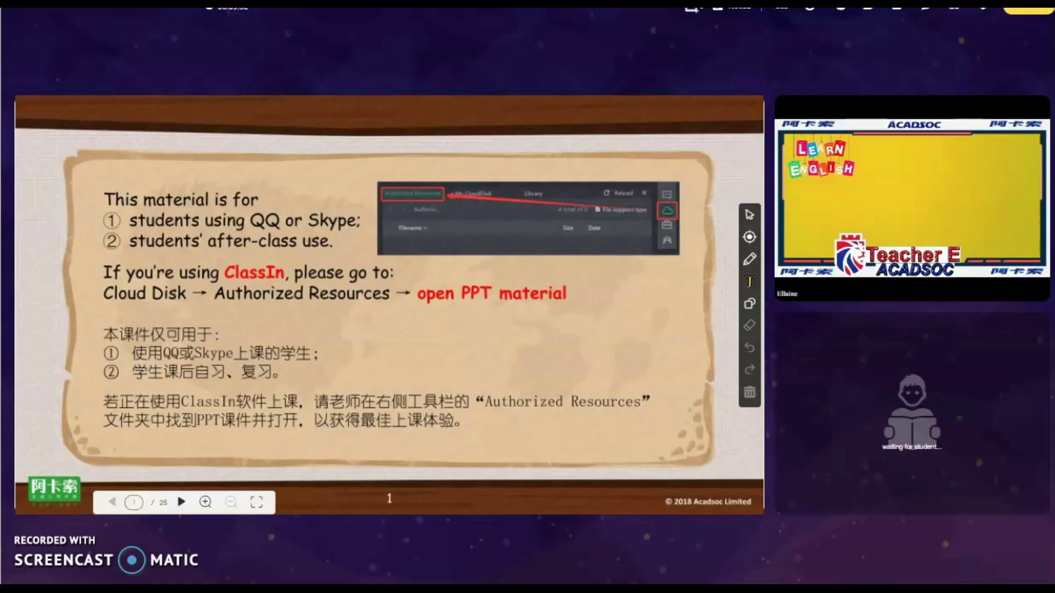
Choose EGG REWARDS.pptx from the Desktop as new courseware to upload and mark it as a dynamic PPT
{"action": "left_click", "coordinate": [872, 16]}
{"action": "left_click", "coordinate": [890, 118]}
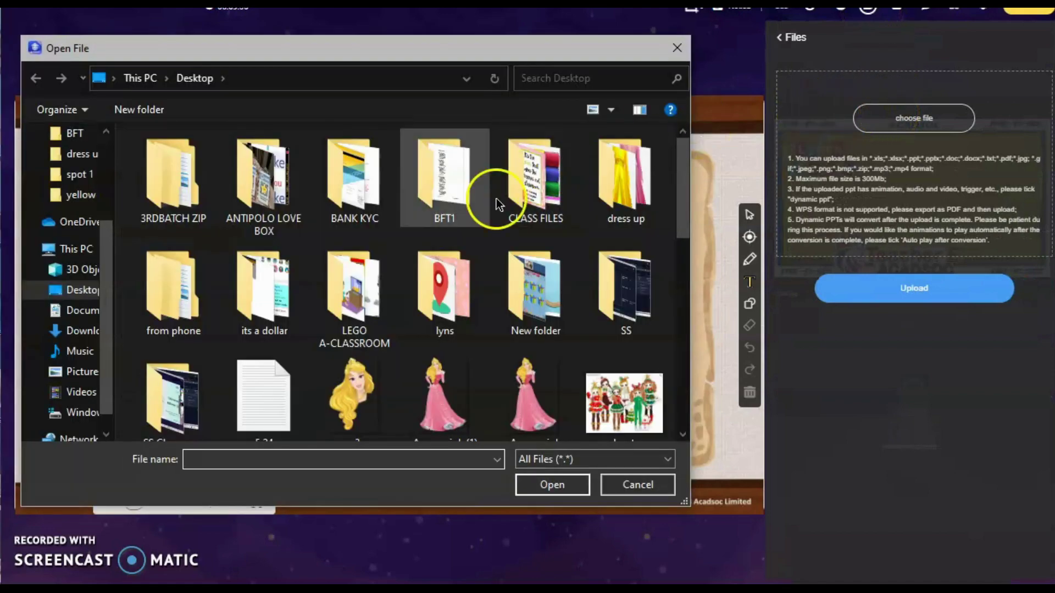
{"action": "scroll", "coordinate": [480, 209], "scroll_direction": "down", "scroll_amount": 2}
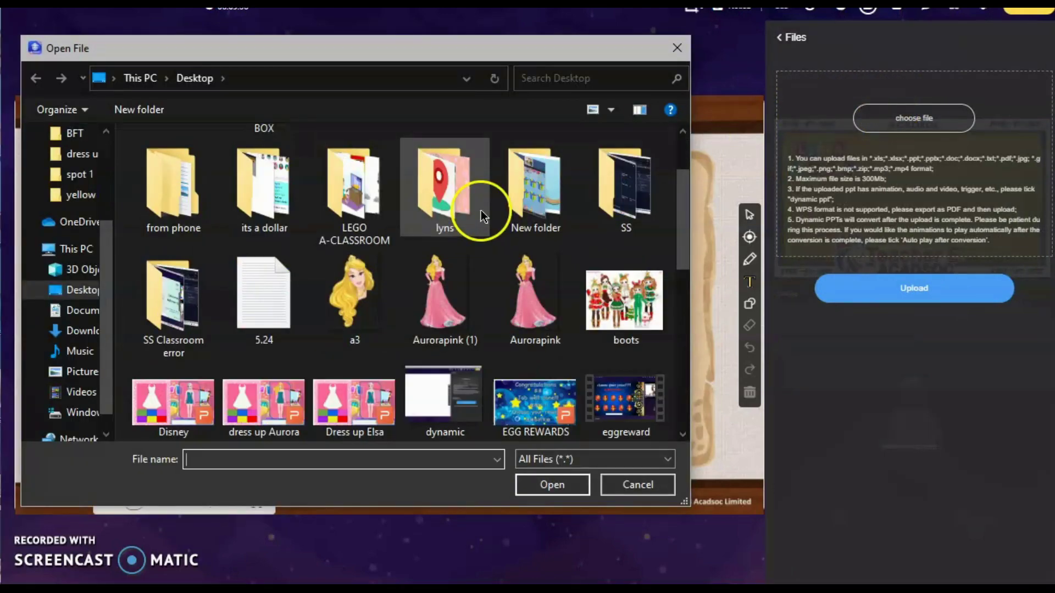
{"action": "left_click", "coordinate": [269, 401]}
{"action": "left_click", "coordinate": [509, 404]}
{"action": "left_click", "coordinate": [541, 487]}
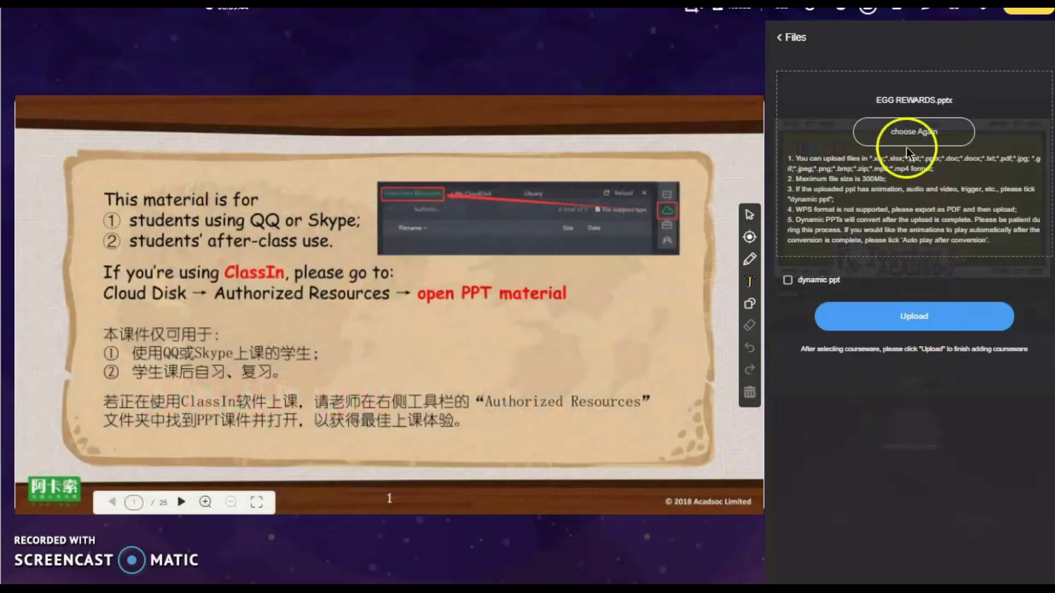
{"action": "left_click", "coordinate": [787, 281]}
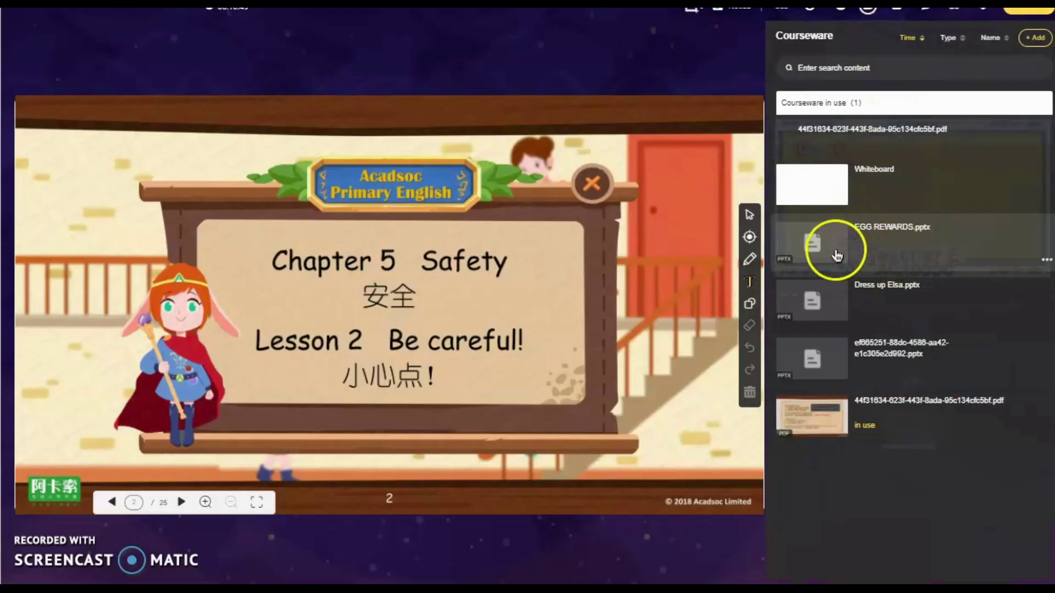
Load EGG REWARDS.pptx from the courseware list into the classroom and advance to the egg selection slide
{"action": "left_click", "coordinate": [835, 249]}
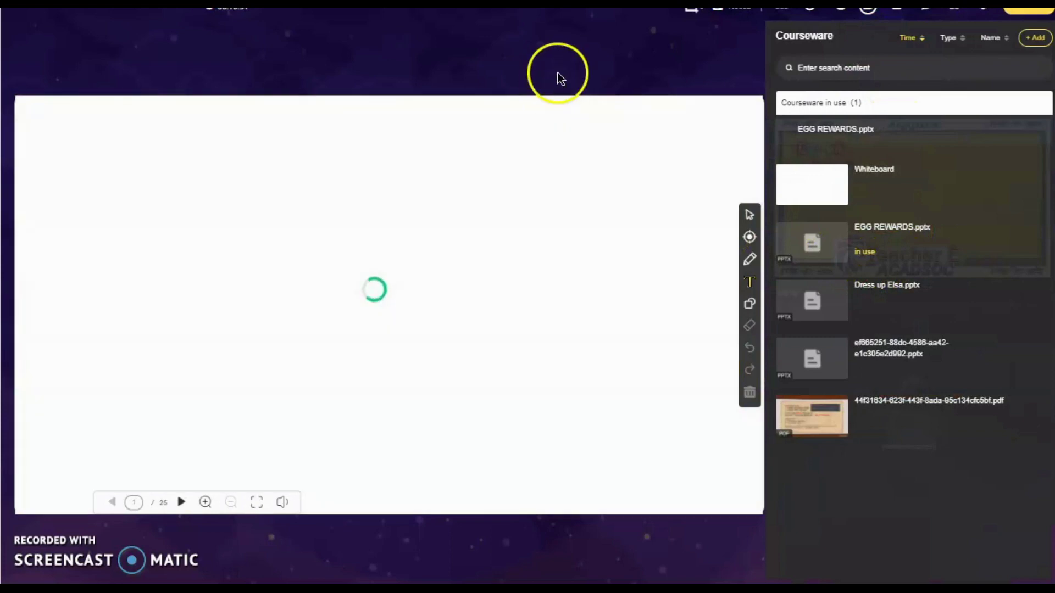
{"action": "left_click", "coordinate": [557, 72]}
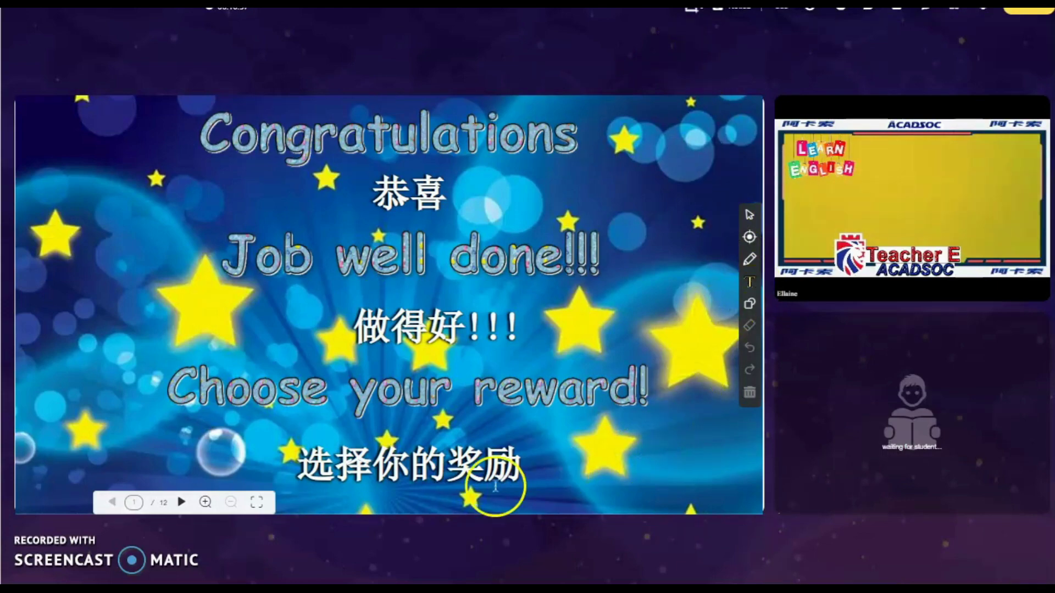
{"action": "left_click", "coordinate": [181, 503]}
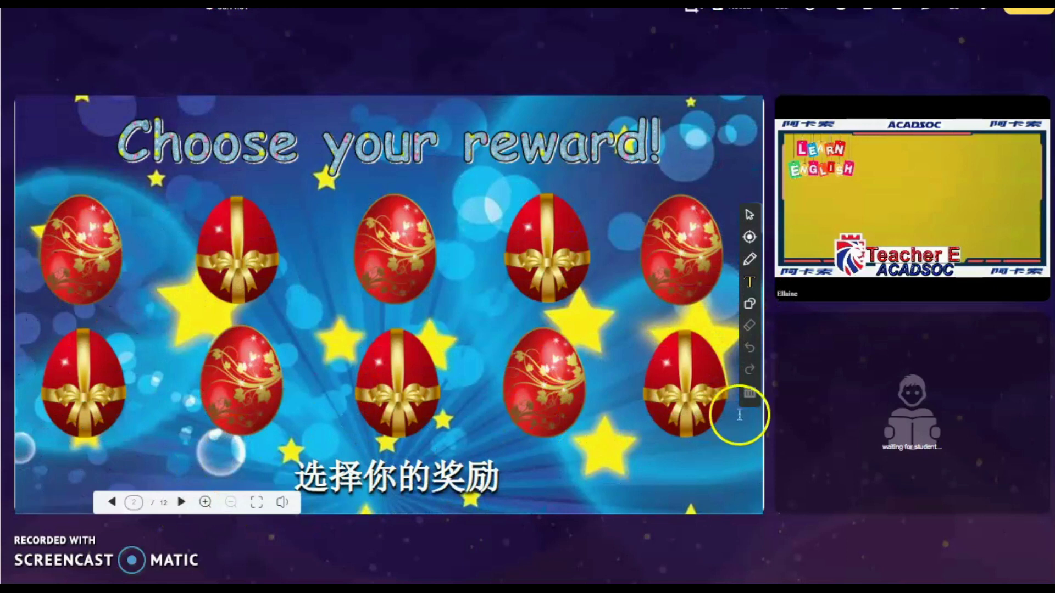
Circle the first egg in the upper row with the black pen
{"action": "left_click", "coordinate": [756, 262]}
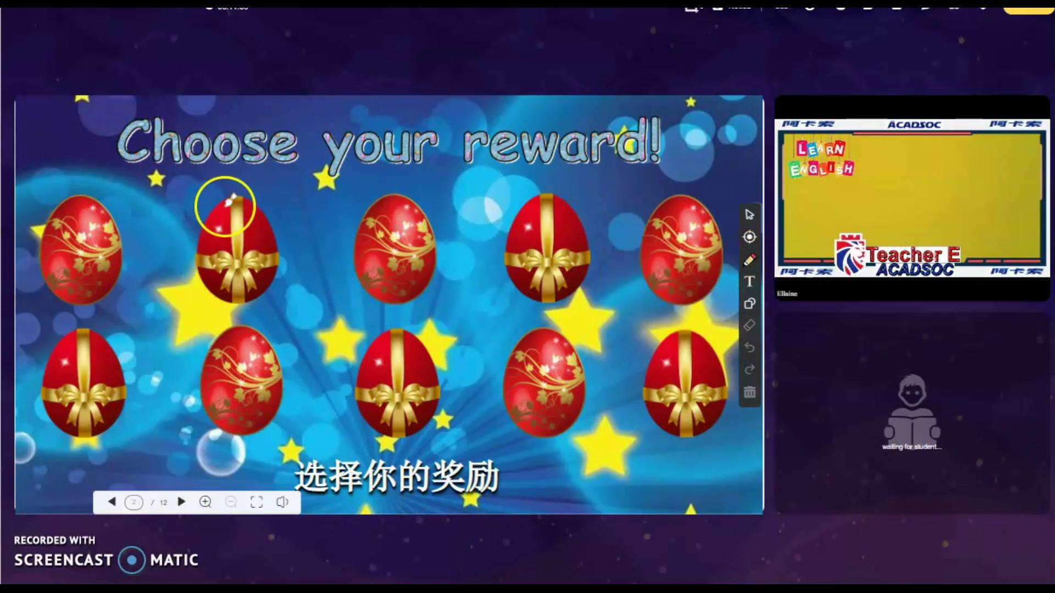
{"action": "mouse_move", "coordinate": [99, 180]}
{"action": "left_mouse_down"}
{"action": "mouse_move", "coordinate": [20, 242]}
{"action": "mouse_move", "coordinate": [80, 320]}
{"action": "left_mouse_up"}
{"action": "left_click_drag", "start_coordinate": [149, 244], "coordinate": [79, 320]}
{"action": "left_click_drag", "start_coordinate": [144, 236], "coordinate": [85, 190]}
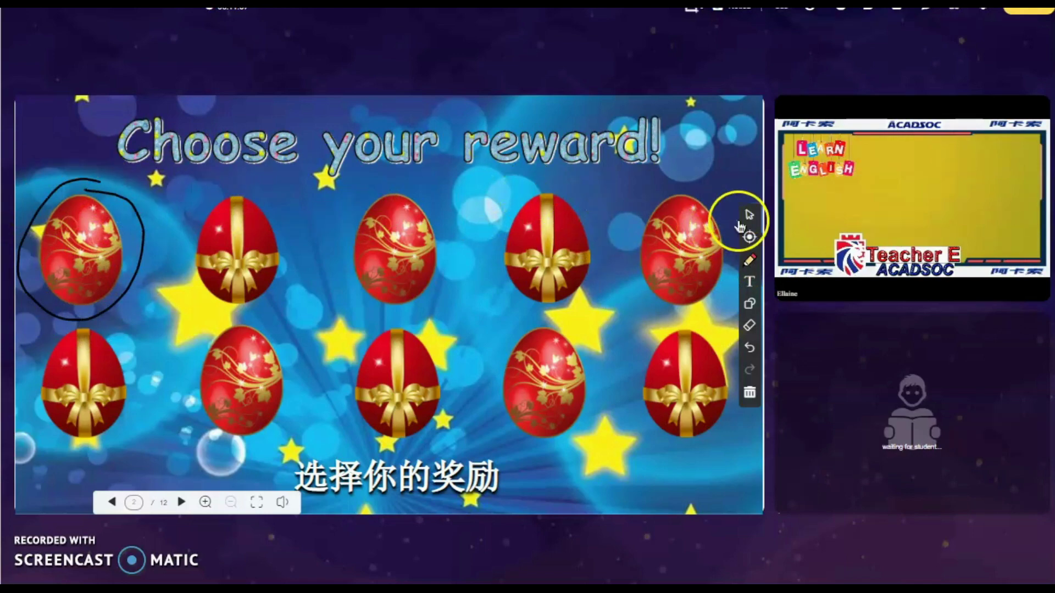
Open the circled egg in the upper row with the selector and crack it to reveal its reward
{"action": "left_click", "coordinate": [749, 217]}
{"action": "left_click", "coordinate": [103, 251]}
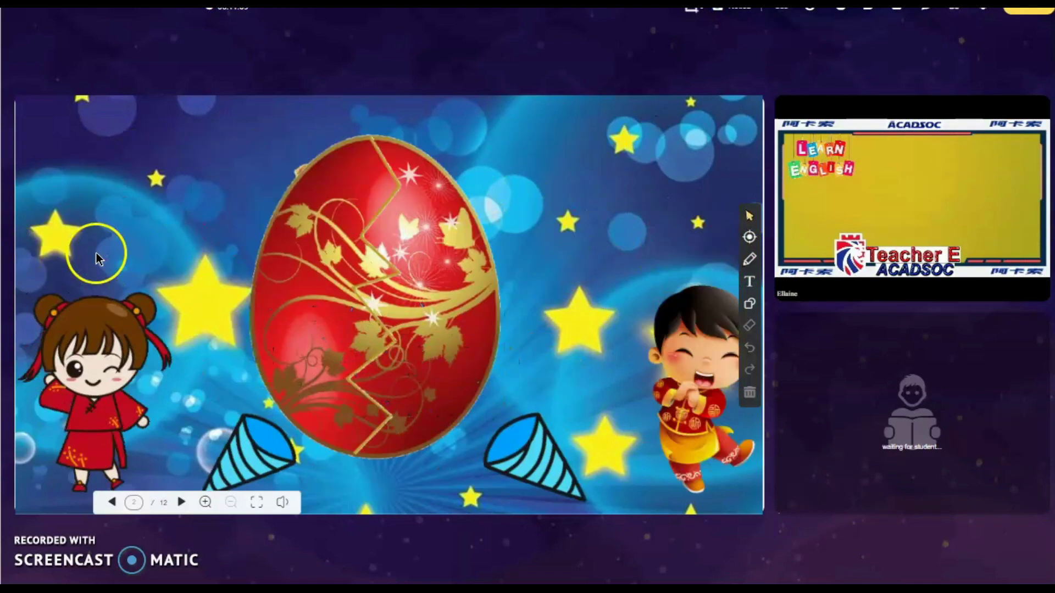
{"action": "left_click", "coordinate": [382, 308]}
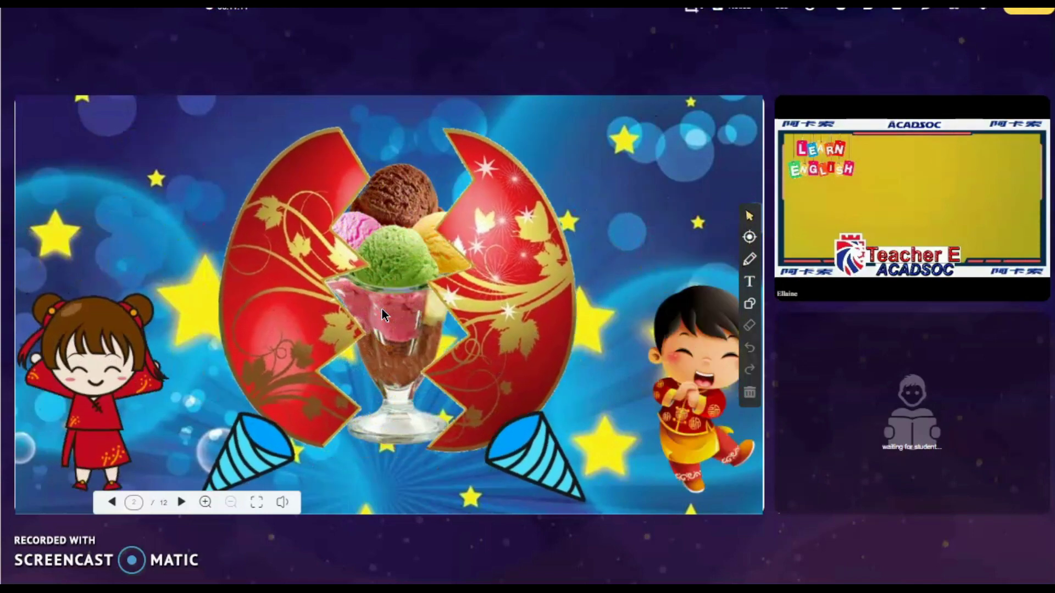
Circle the girl on the ice cream reward slide with the pen and return to the egg selection slide
{"action": "left_click", "coordinate": [749, 259]}
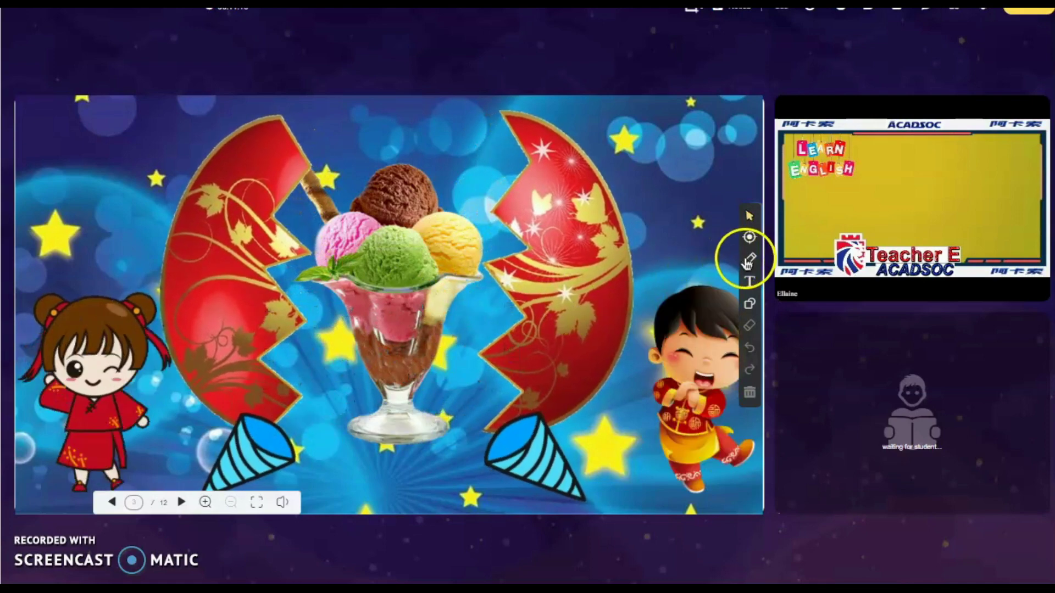
{"action": "mouse_move", "coordinate": [106, 270]}
{"action": "left_mouse_down"}
{"action": "mouse_move", "coordinate": [47, 424]}
{"action": "mouse_move", "coordinate": [200, 330]}
{"action": "mouse_move", "coordinate": [58, 266]}
{"action": "left_mouse_up"}
{"action": "left_click", "coordinate": [749, 215]}
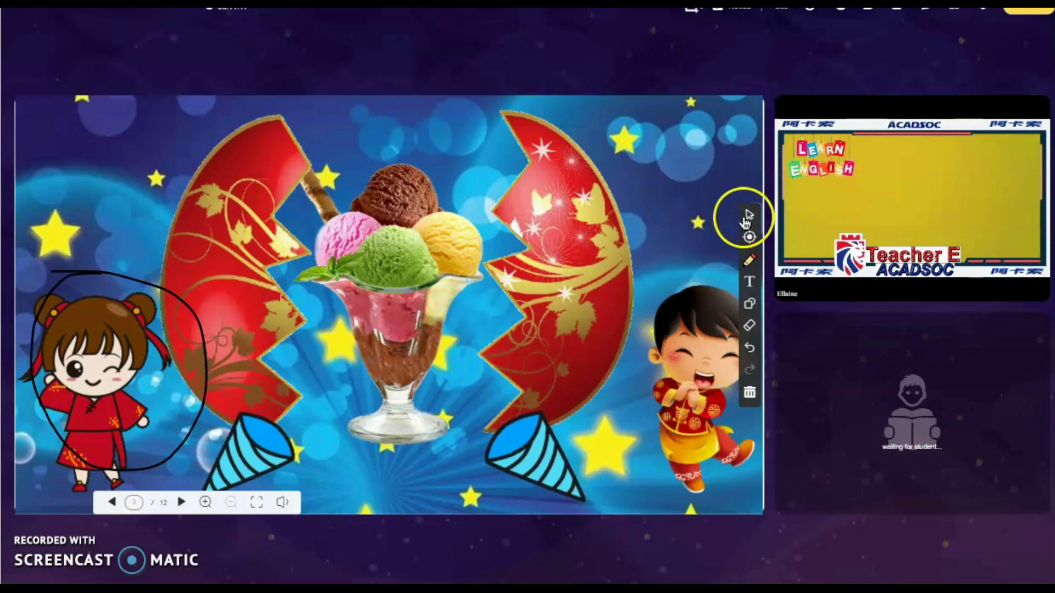
{"action": "left_click", "coordinate": [354, 489]}
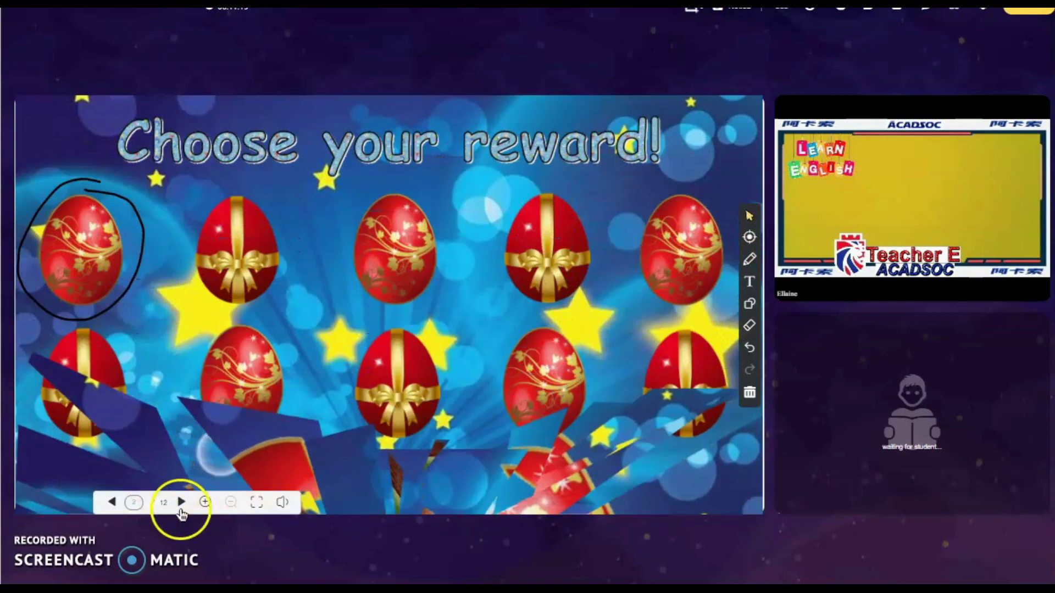
Circle the fourth egg in the lower row with the pen, then open it and crack it to reveal its reward
{"action": "left_click", "coordinate": [749, 259]}
{"action": "mouse_move", "coordinate": [523, 323]}
{"action": "left_mouse_down"}
{"action": "mouse_move", "coordinate": [472, 419]}
{"action": "mouse_move", "coordinate": [589, 349]}
{"action": "mouse_move", "coordinate": [525, 321]}
{"action": "left_mouse_up"}
{"action": "left_click", "coordinate": [749, 215]}
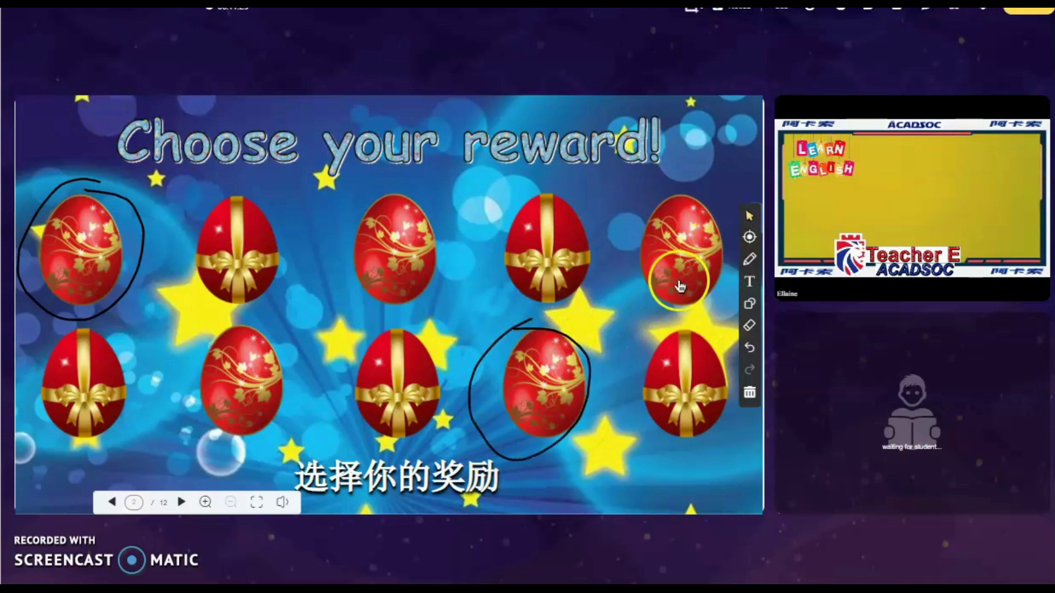
{"action": "left_click", "coordinate": [551, 373]}
{"action": "left_click", "coordinate": [396, 315]}
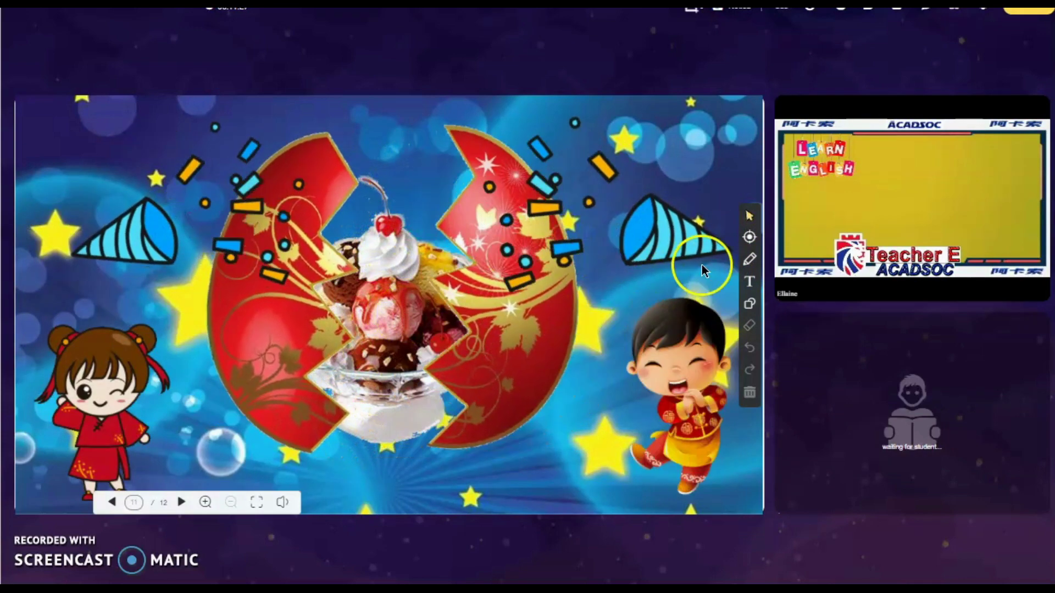
Circle the girl on the sundae reward slide with the pen and go back to the egg selection slide
{"action": "left_click", "coordinate": [750, 260]}
{"action": "mouse_move", "coordinate": [118, 319]}
{"action": "left_mouse_down"}
{"action": "mouse_move", "coordinate": [117, 336]}
{"action": "mouse_move", "coordinate": [35, 389]}
{"action": "mouse_move", "coordinate": [181, 387]}
{"action": "mouse_move", "coordinate": [110, 321]}
{"action": "left_mouse_up"}
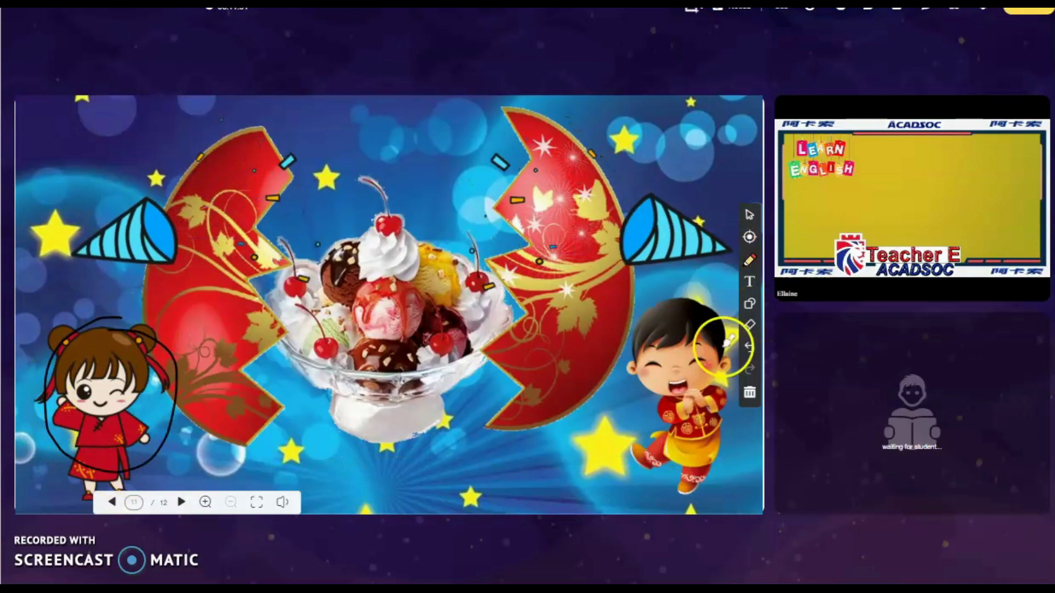
{"action": "left_click", "coordinate": [749, 216]}
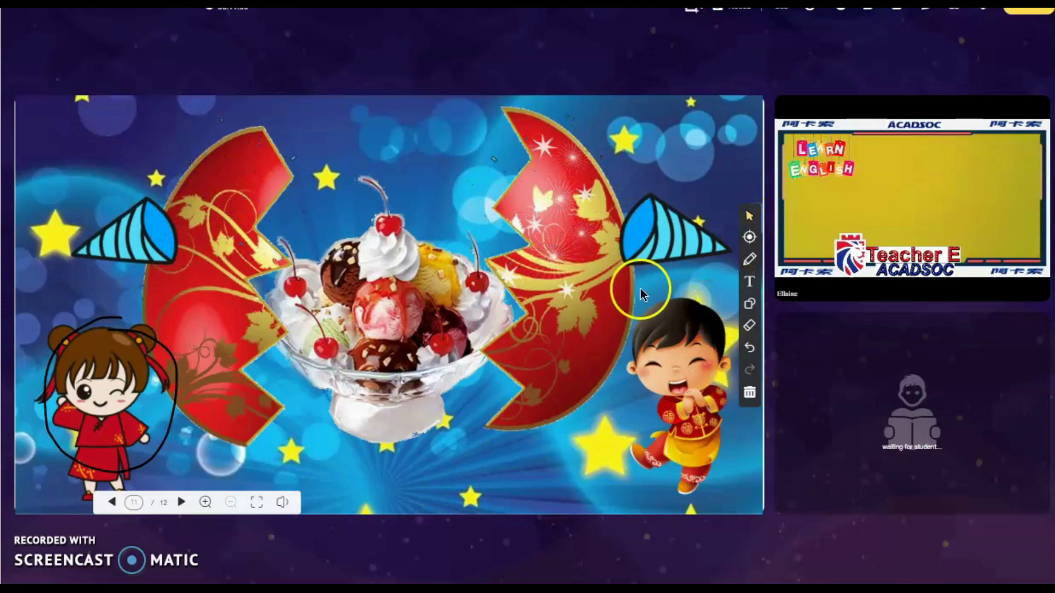
{"action": "left_click", "coordinate": [115, 384]}
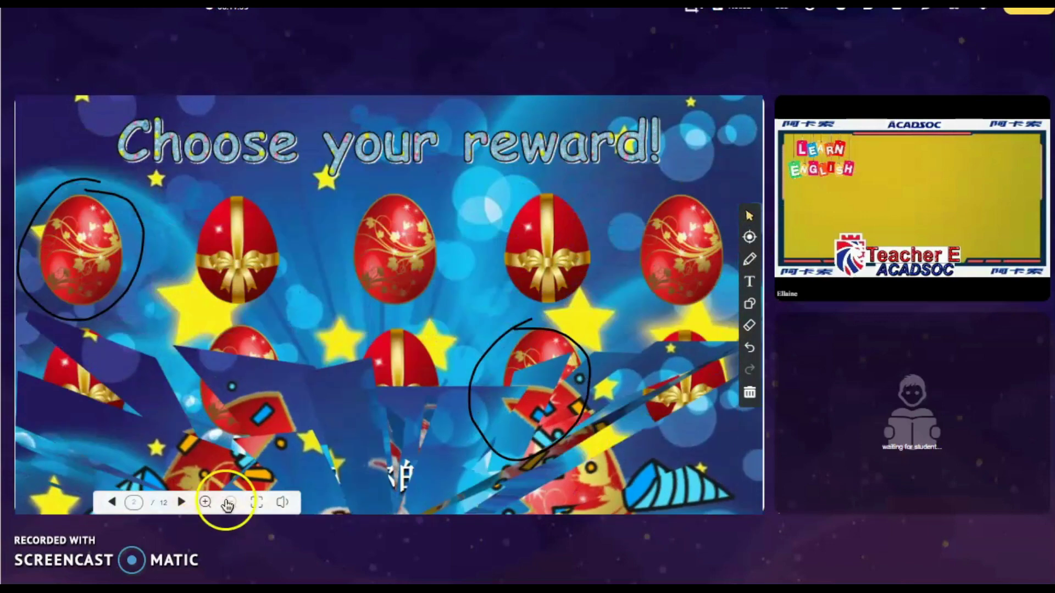
Circle the first egg in the lower row with the black pen
{"action": "left_click", "coordinate": [750, 259]}
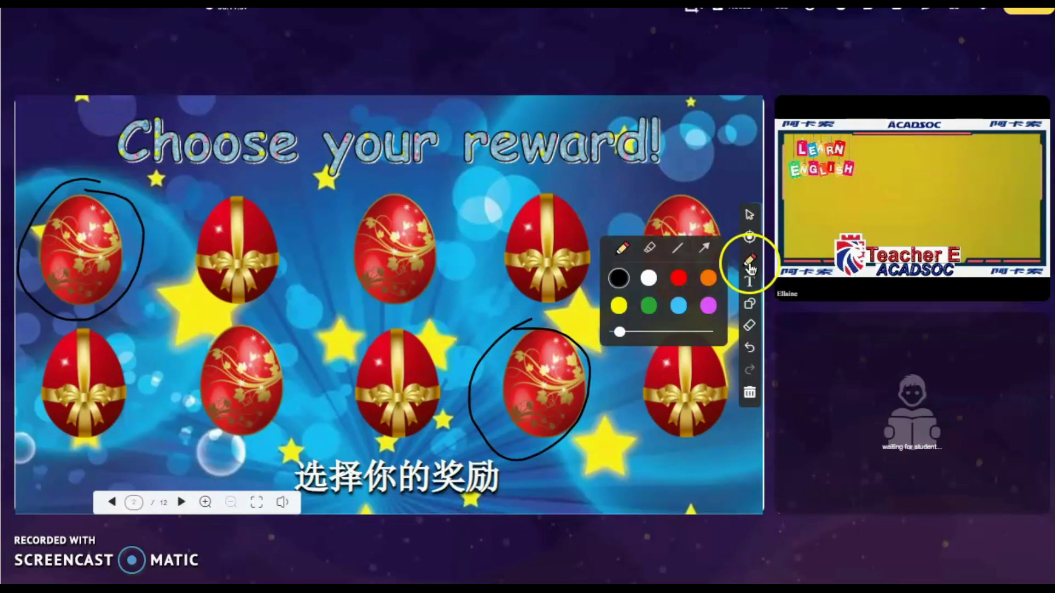
{"action": "left_click", "coordinate": [750, 259]}
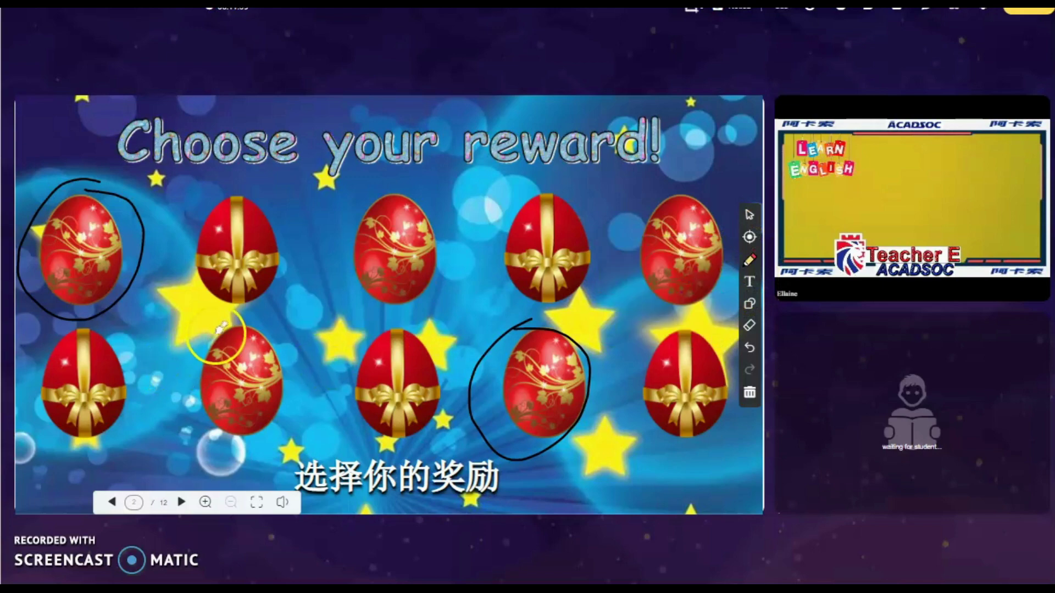
{"action": "mouse_move", "coordinate": [82, 329]}
{"action": "left_mouse_down"}
{"action": "mouse_move", "coordinate": [71, 454]}
{"action": "mouse_move", "coordinate": [77, 329]}
{"action": "left_mouse_up"}
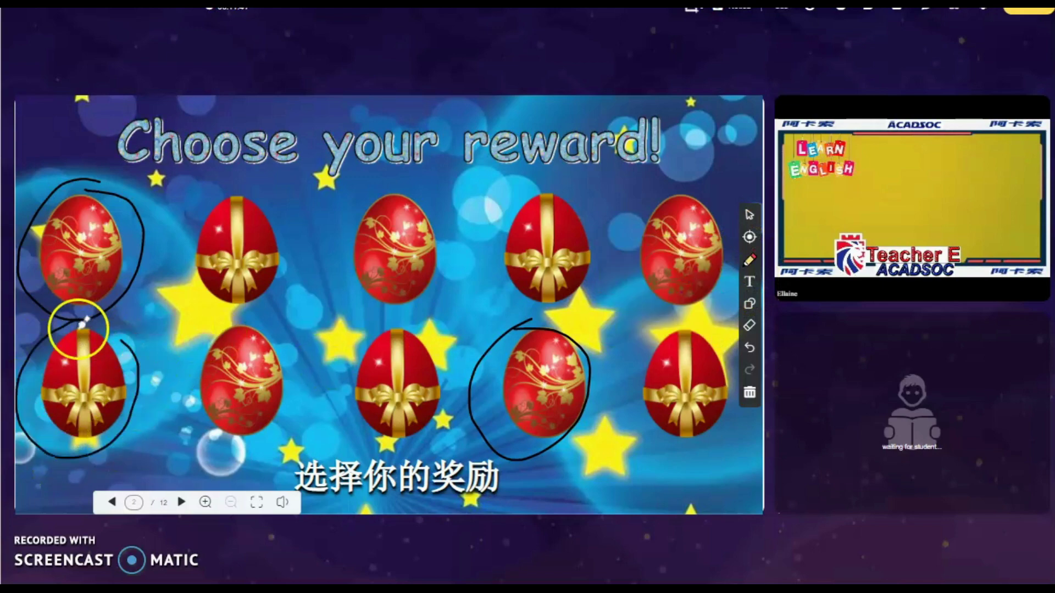
Open the first egg in the lower row with the selector and crack it to reveal its reward
{"action": "left_click", "coordinate": [750, 214]}
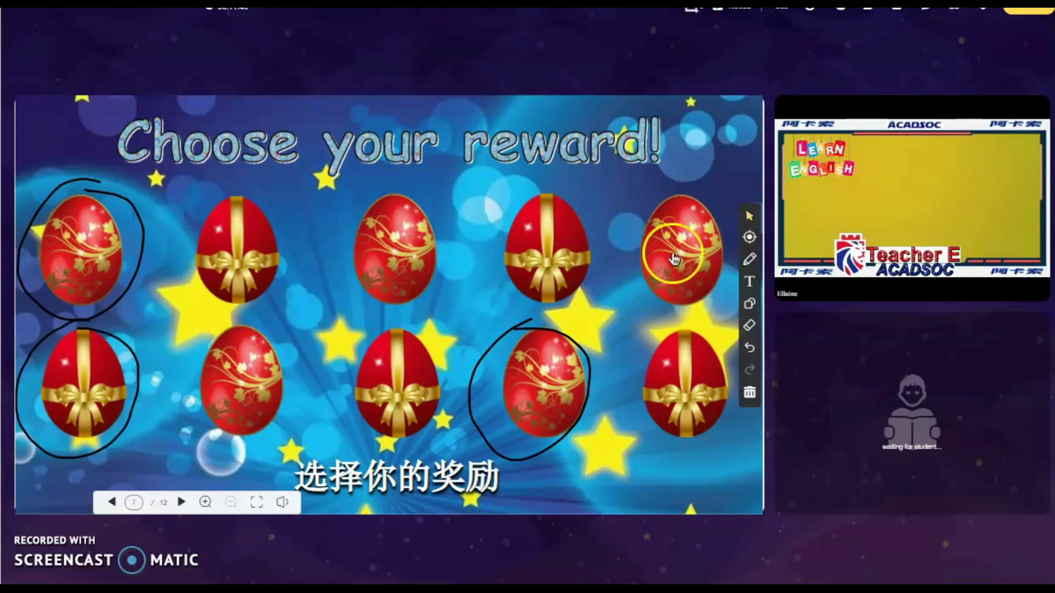
{"action": "left_click", "coordinate": [88, 390]}
{"action": "left_click", "coordinate": [261, 360]}
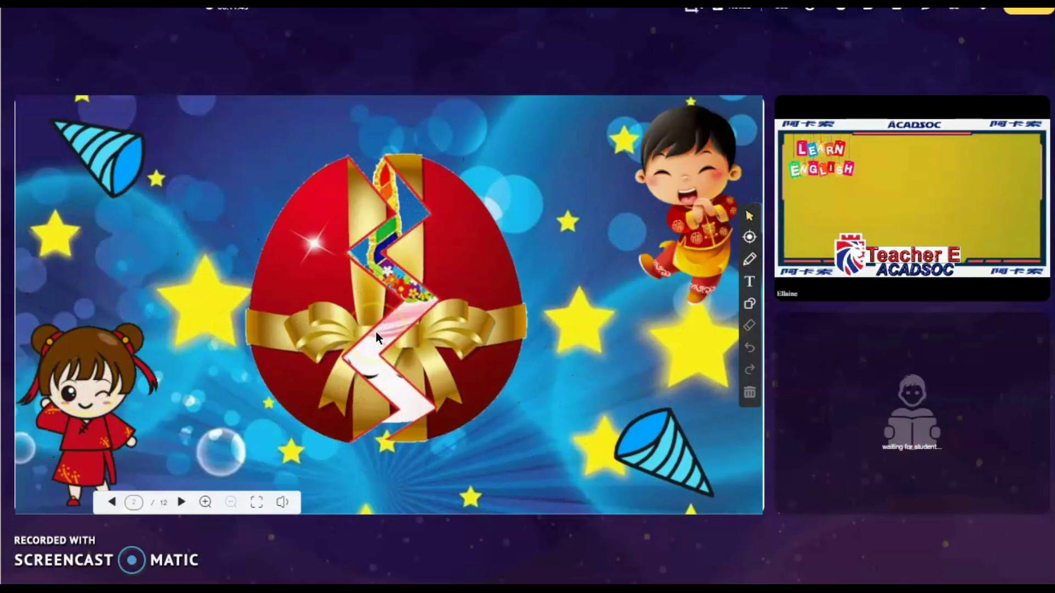
{"action": "left_click", "coordinate": [615, 401]}
{"action": "left_click", "coordinate": [522, 334]}
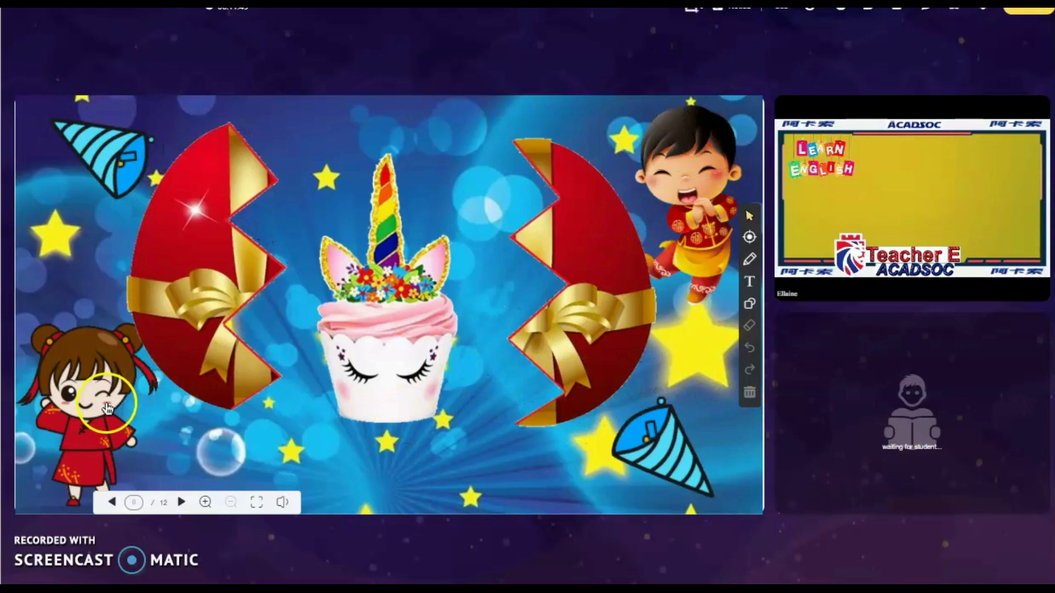
{"action": "key", "text": "Left"}
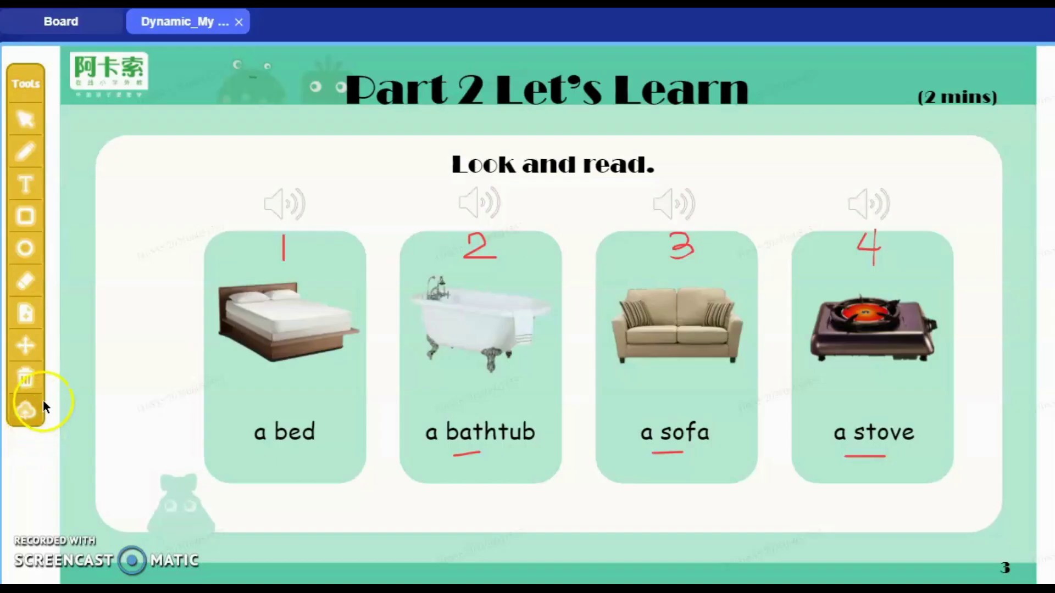
Upload the EGG REWARDS presentation from the Desktop to the Mine section of the classroom's cloud files
{"action": "left_click", "coordinate": [24, 413]}
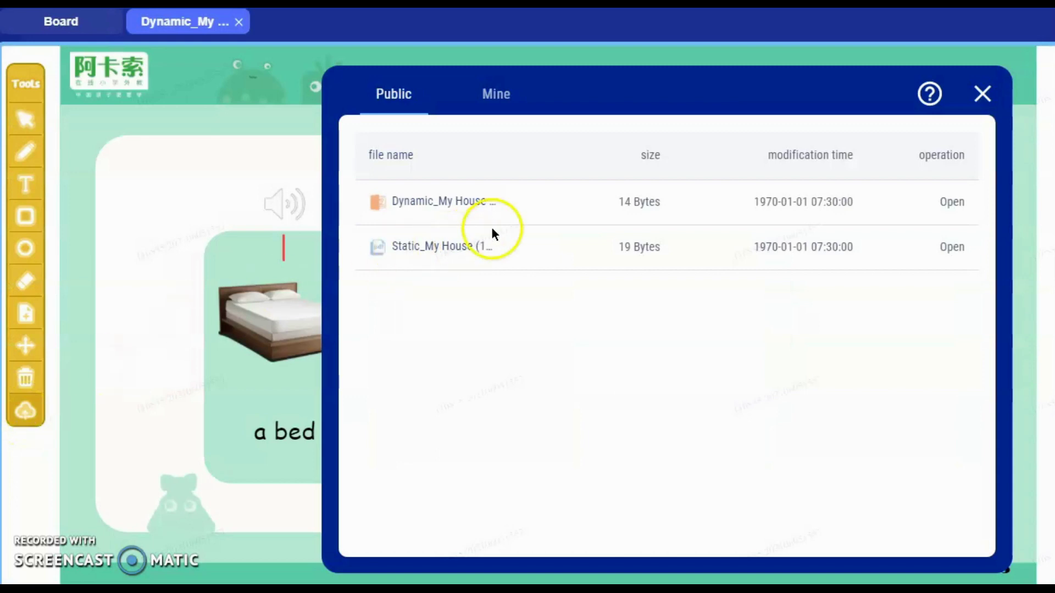
{"action": "left_click", "coordinate": [496, 97]}
{"action": "left_click", "coordinate": [648, 153]}
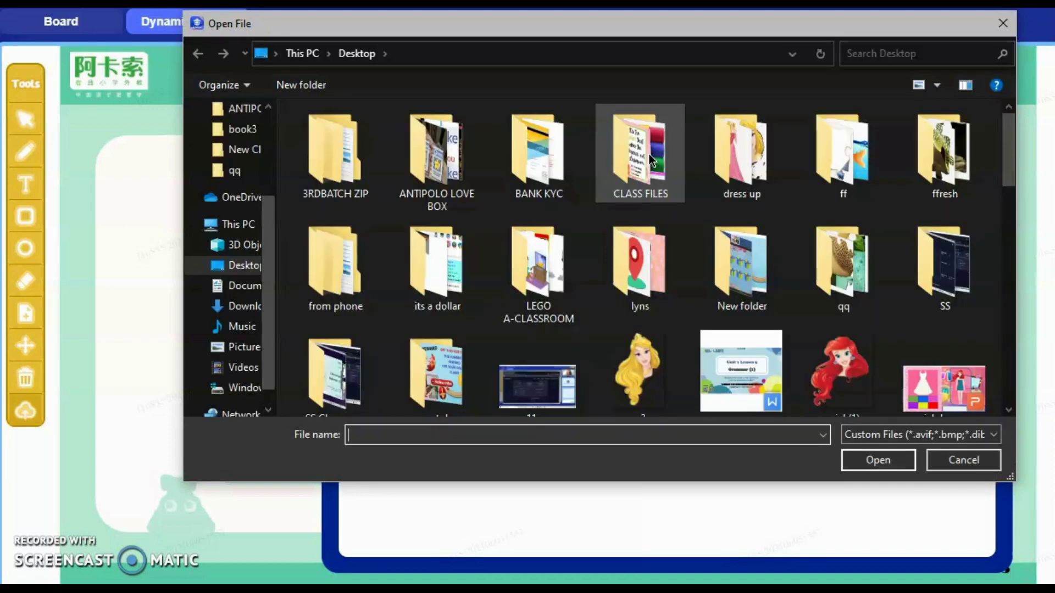
{"action": "scroll", "coordinate": [653, 187], "scroll_direction": "down", "scroll_amount": 4}
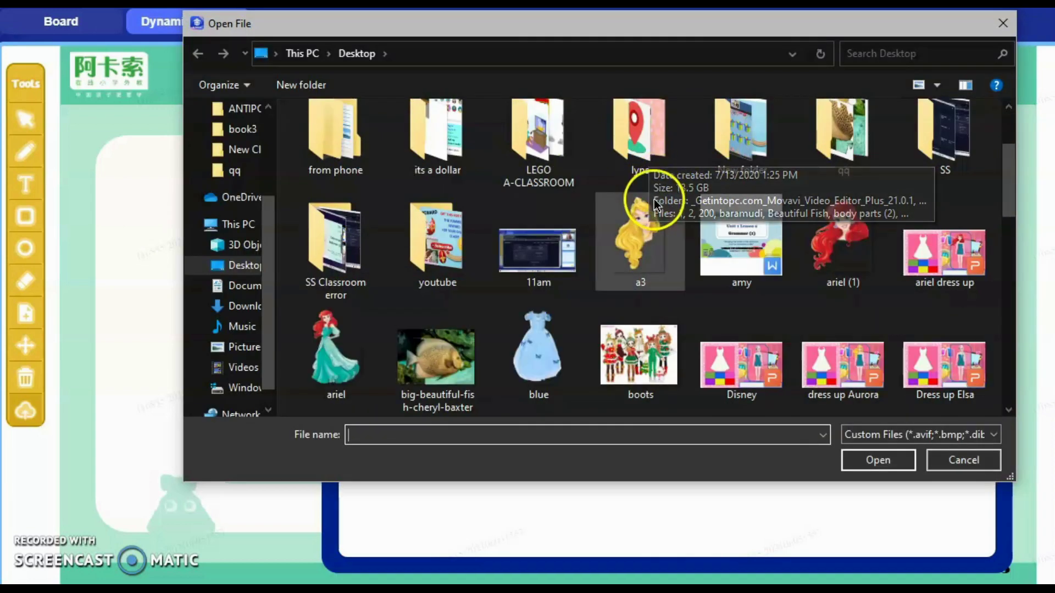
{"action": "scroll", "coordinate": [654, 222], "scroll_direction": "down", "scroll_amount": 4}
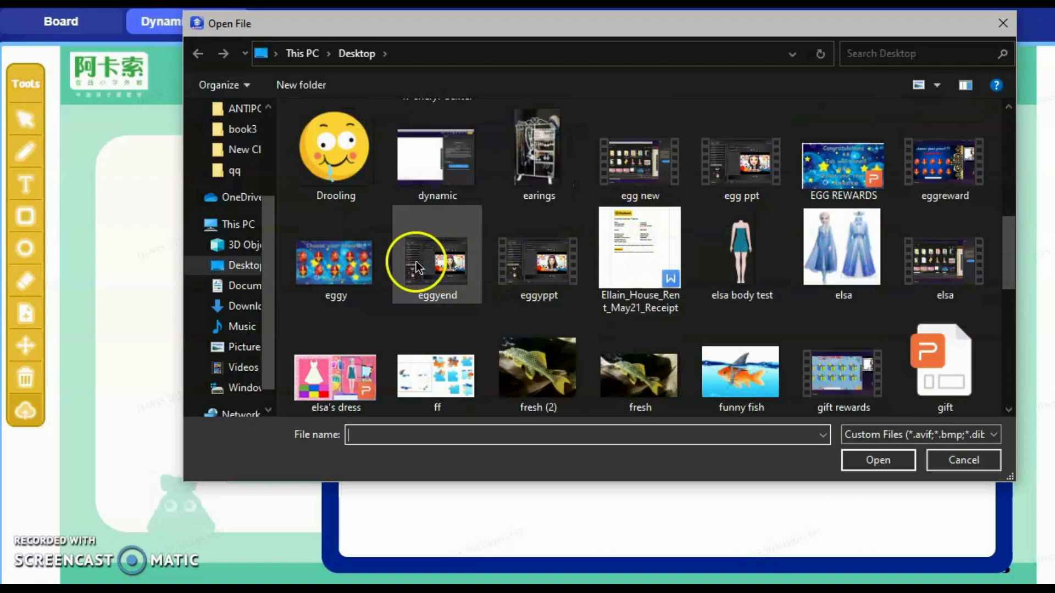
{"action": "scroll", "coordinate": [365, 255], "scroll_direction": "down", "scroll_amount": 4}
{"action": "scroll", "coordinate": [418, 253], "scroll_direction": "up", "scroll_amount": 4}
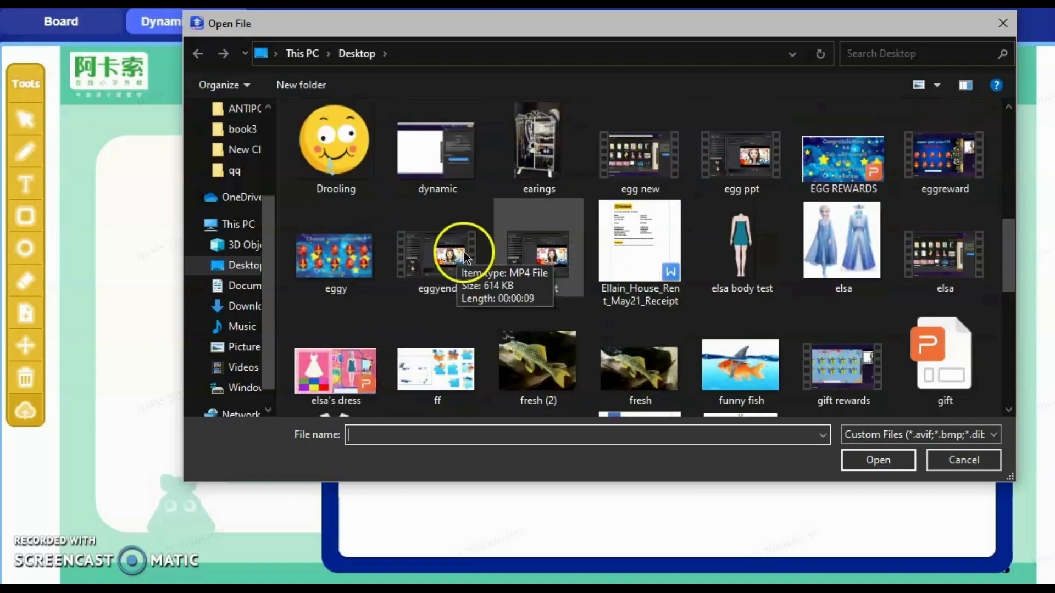
{"action": "left_click", "coordinate": [830, 174]}
{"action": "left_click", "coordinate": [877, 460]}
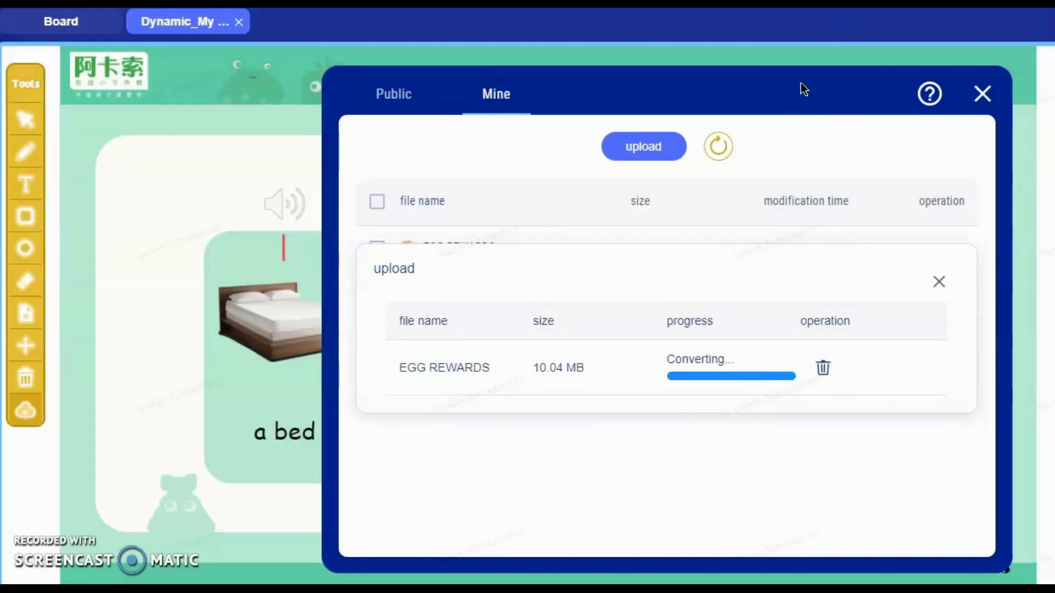
Open EGG REWARDS from the personal cloud files and advance to the egg selection slide
{"action": "left_click", "coordinate": [789, 263]}
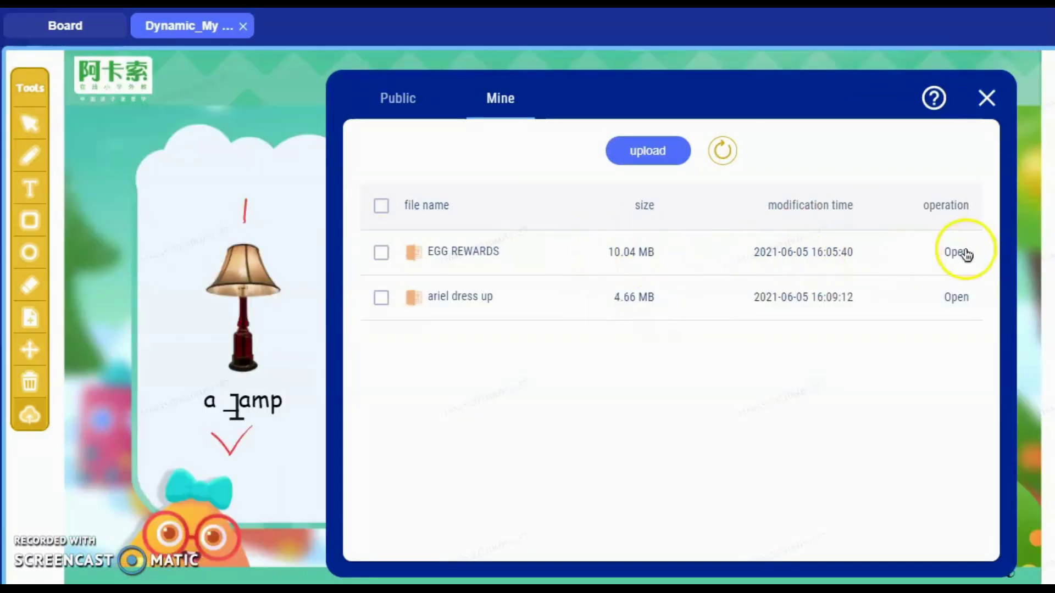
{"action": "left_click", "coordinate": [956, 252]}
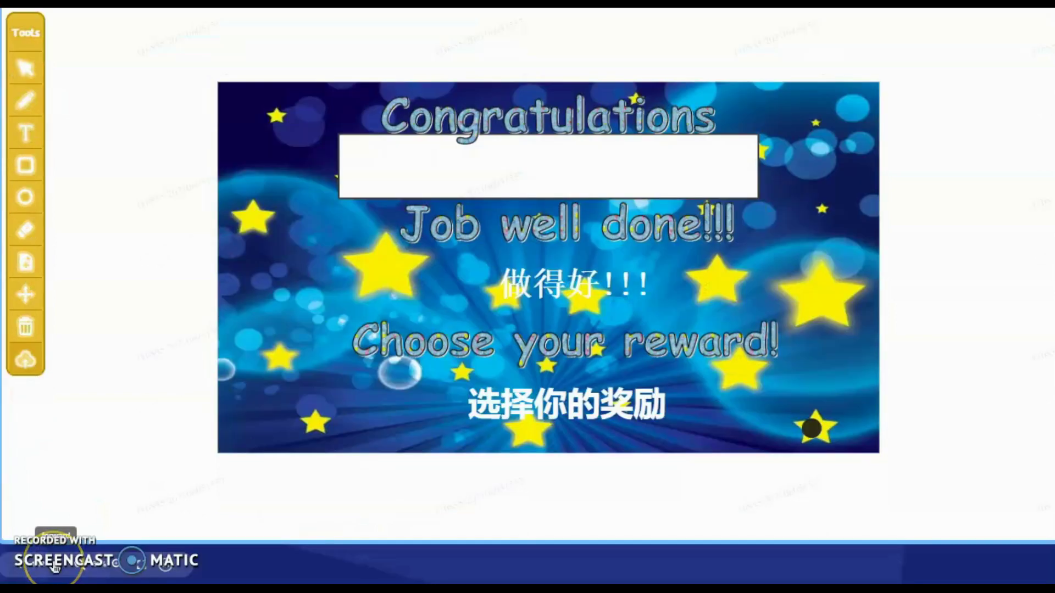
{"action": "left_click", "coordinate": [55, 566]}
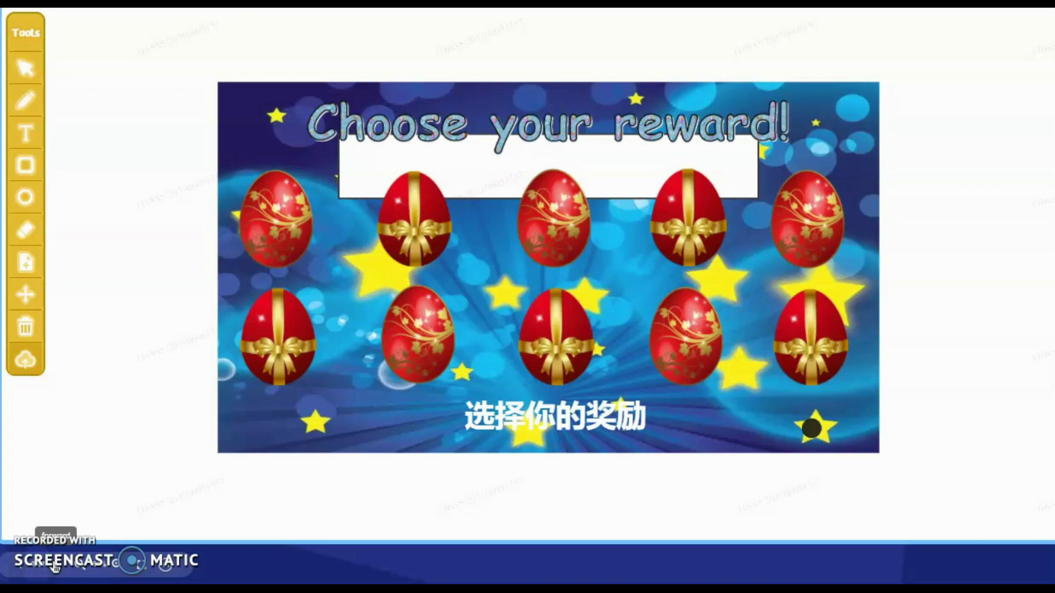
Open the third egg in the upper row and switch from the pen to the mouse selector
{"action": "left_click", "coordinate": [28, 104]}
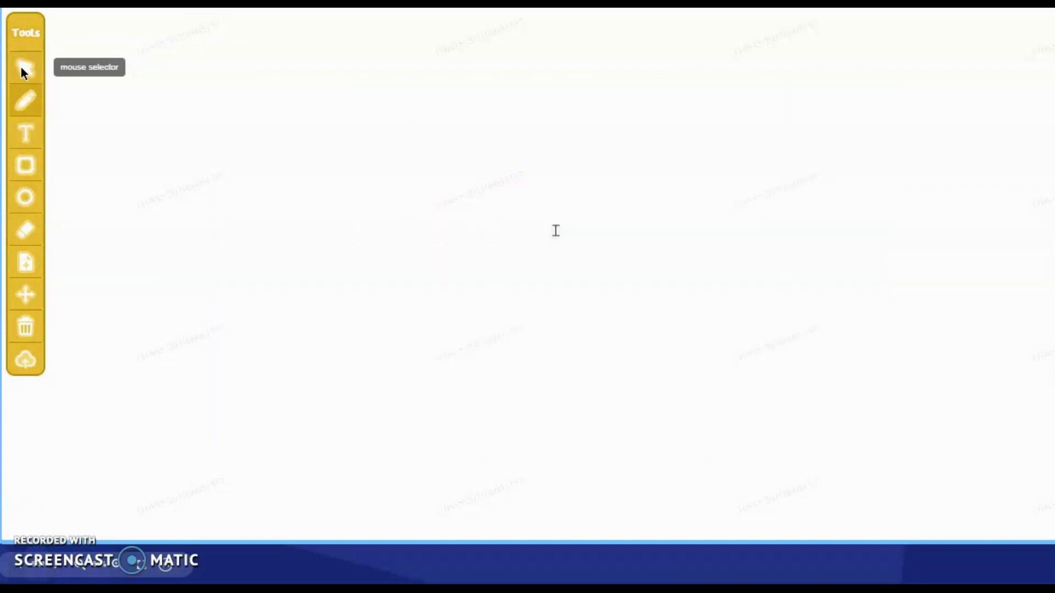
{"action": "left_click", "coordinate": [21, 70]}
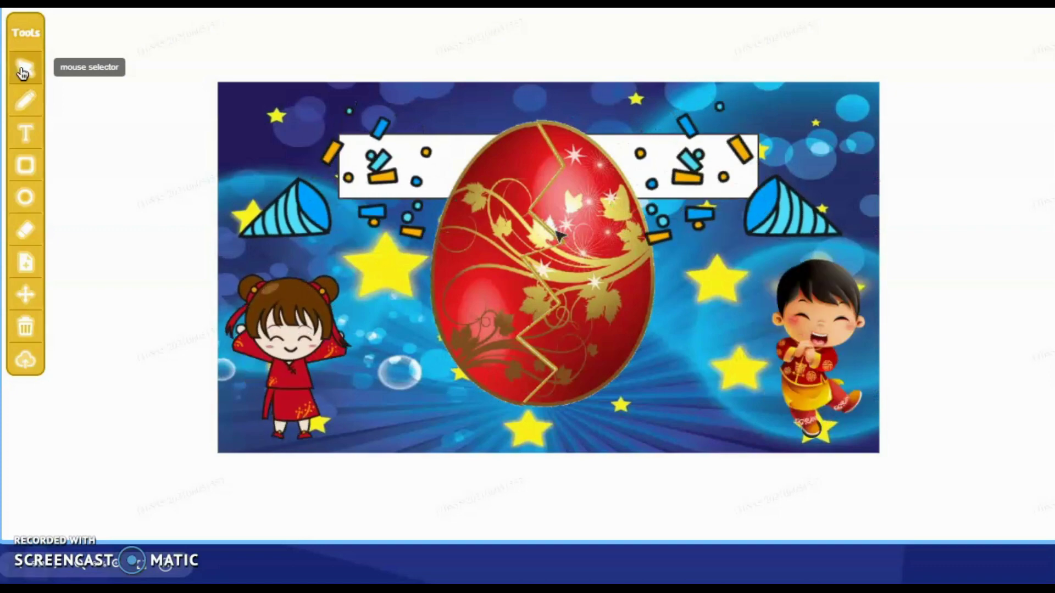